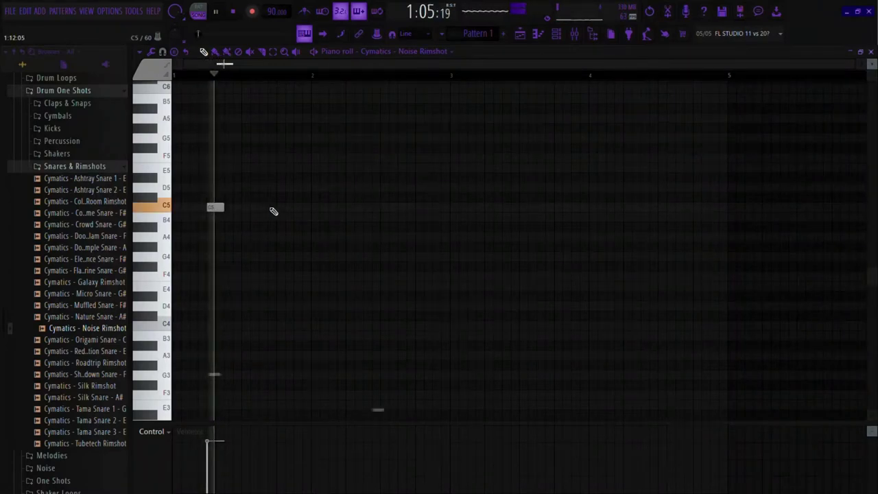
Place C5 Noise Rimshot notes on beat 4 of bar 1 and on beats 2 and 4 of bar 2.
{"action": "left_click", "coordinate": [290, 209]}
{"action": "key", "text": "space"}
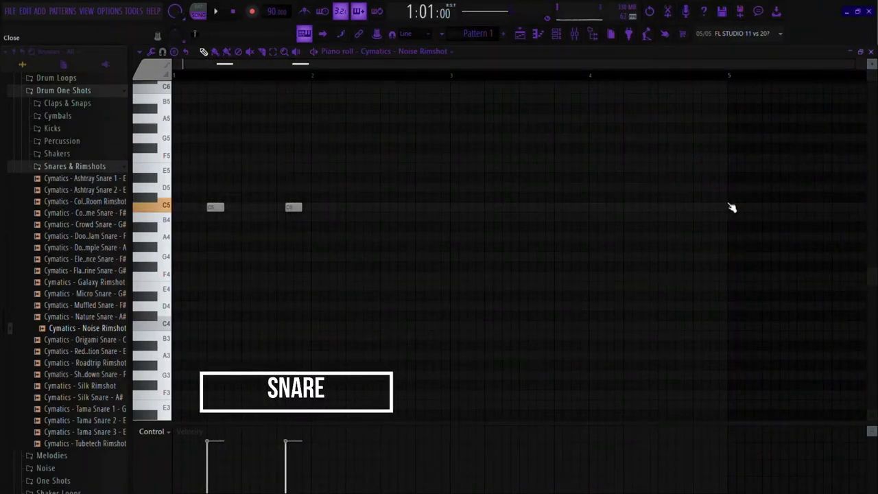
{"action": "left_click", "coordinate": [289, 208]}
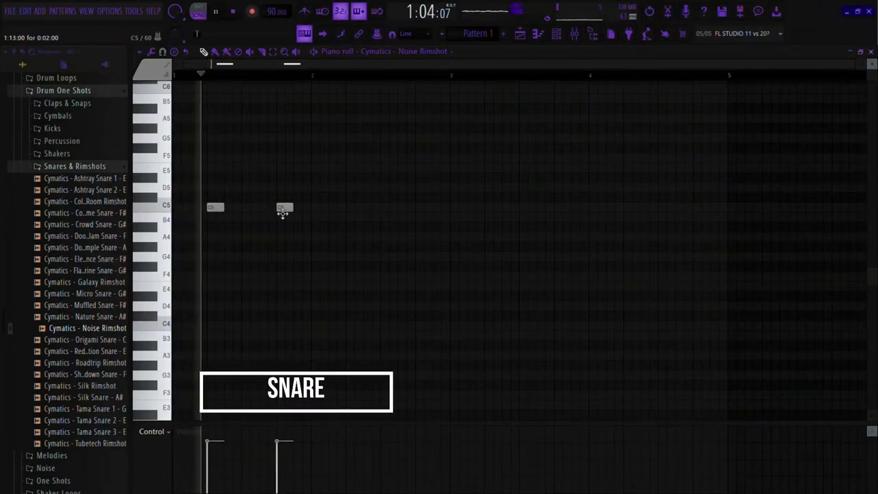
{"action": "left_click", "coordinate": [352, 209]}
{"action": "left_click", "coordinate": [451, 209]}
{"action": "key", "text": "space"}
{"action": "right_click", "coordinate": [455, 209]}
{"action": "left_click", "coordinate": [423, 208]}
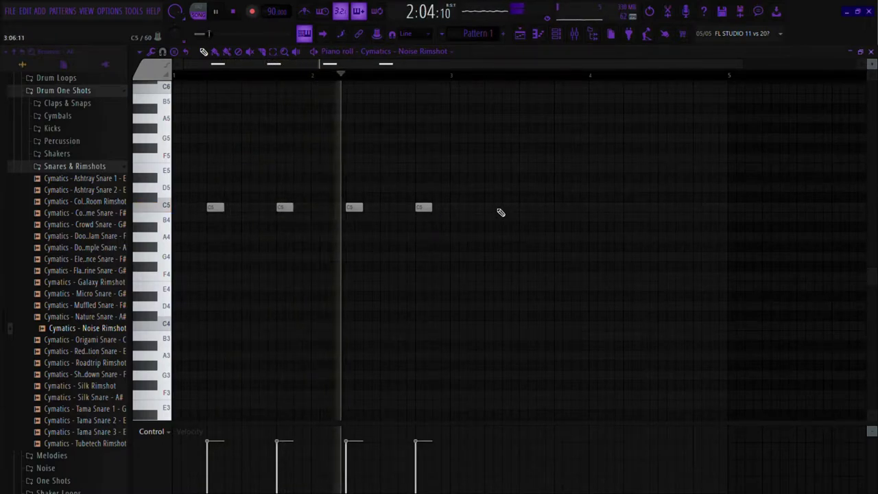
Continue the Noise Rimshot pattern with C5 notes on beats 2 and 4 of bars 3 and 4.
{"action": "left_click", "coordinate": [490, 209]}
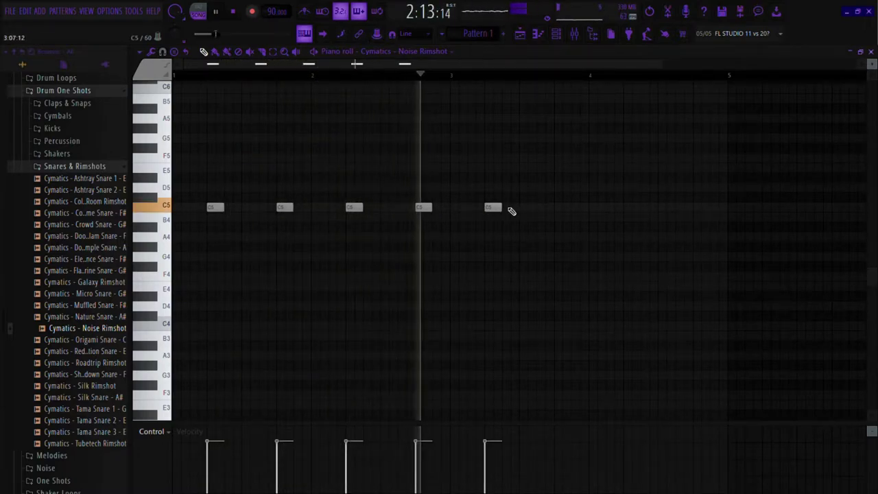
{"action": "left_click", "coordinate": [574, 209]}
{"action": "left_click_drag", "start_coordinate": [577, 214], "coordinate": [569, 214]}
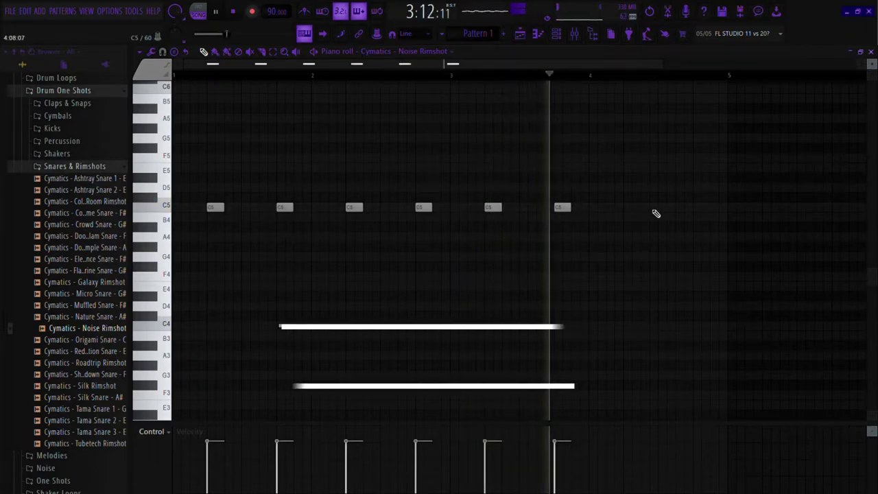
{"action": "left_click", "coordinate": [631, 209]}
{"action": "left_click", "coordinate": [694, 210]}
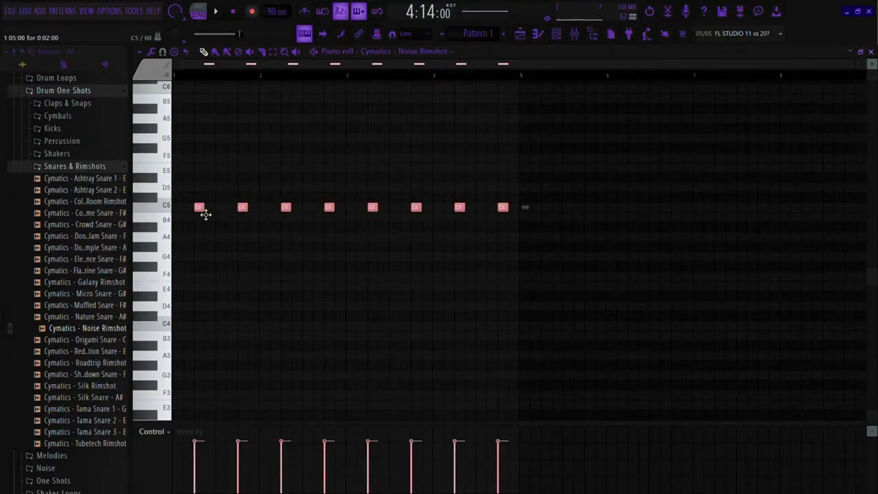
Duplicate the four-bar rimshot pattern into bars 5 to 8, and close the piano roll after playing it back.
{"action": "left_click_drag", "start_coordinate": [501, 223], "coordinate": [547, 221]}
{"action": "key", "text": "space"}
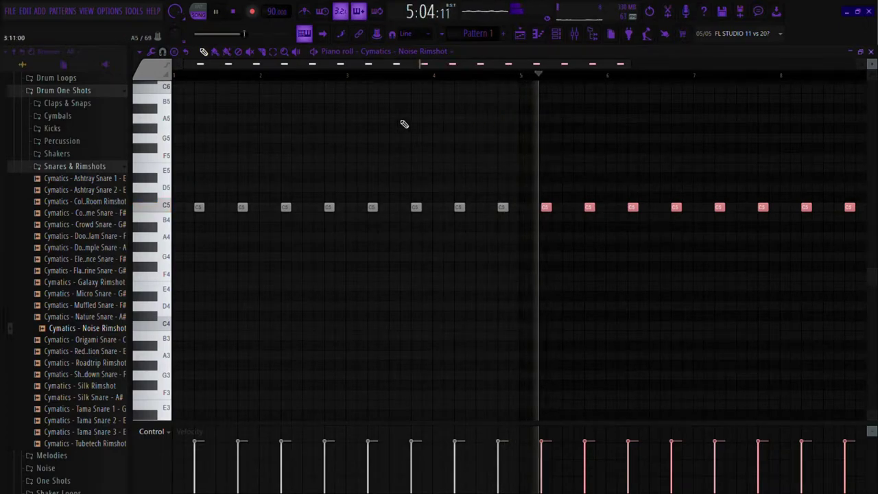
{"action": "key", "text": "space"}
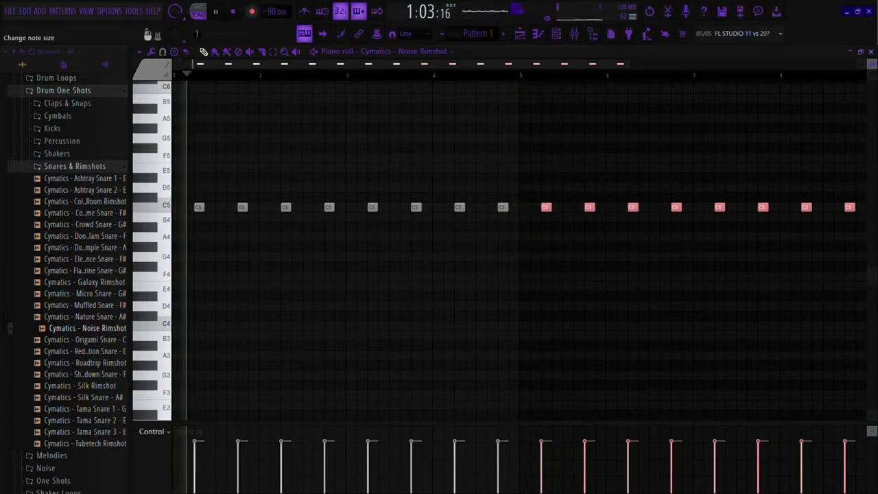
{"action": "left_click", "coordinate": [871, 51]}
{"action": "left_click", "coordinate": [580, 39]}
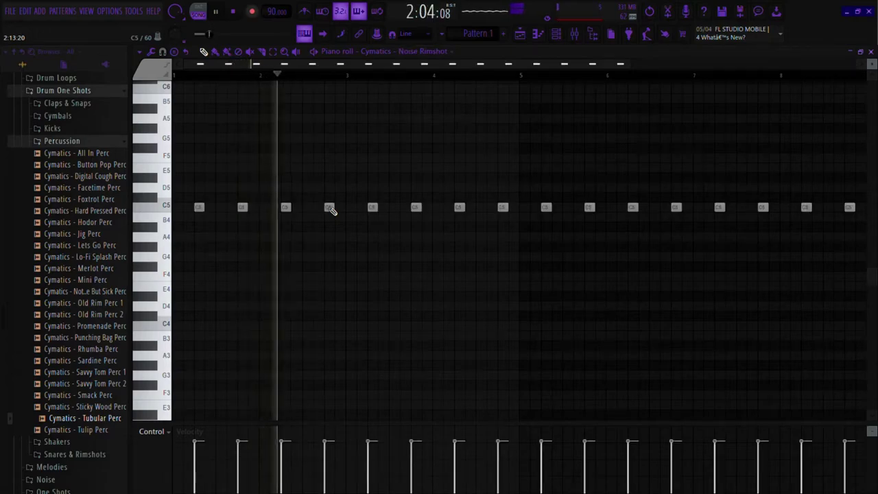
Delete the rimshot note on beat 4 of bar 2 and place a C5 Tubular Perc note at that position.
{"action": "right_click", "coordinate": [331, 209]}
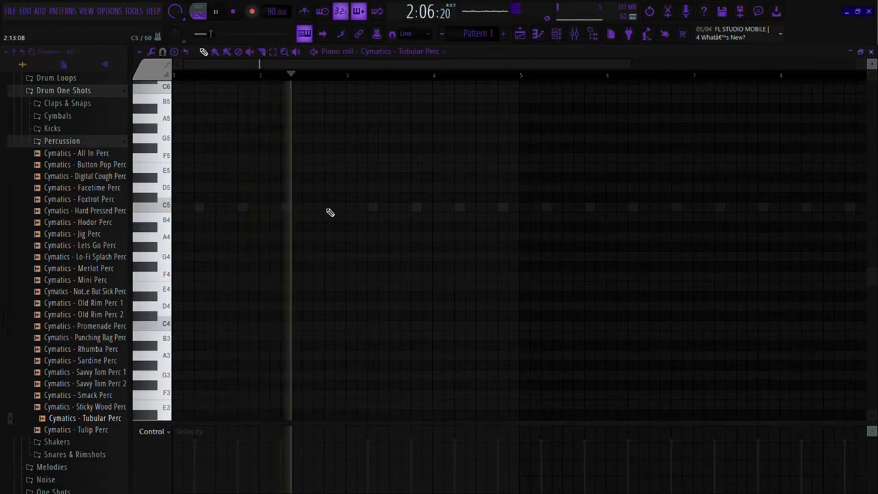
{"action": "left_click", "coordinate": [329, 207]}
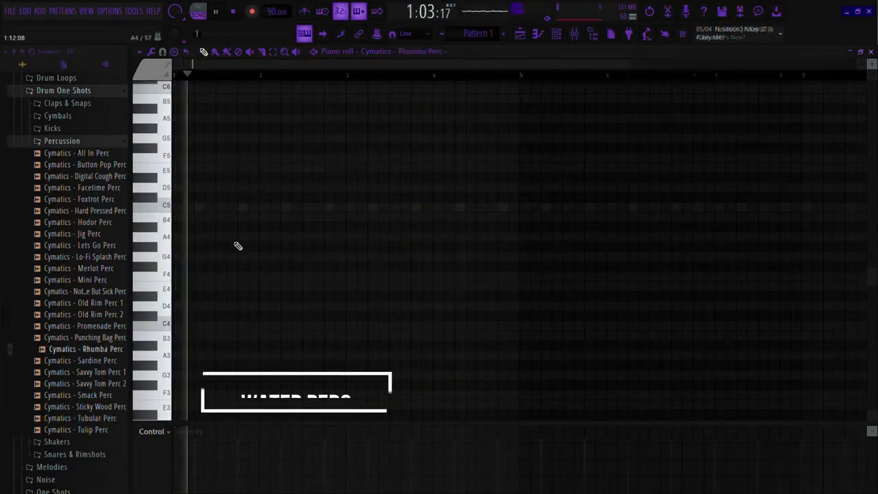
Place two C5 Rhumba Perc notes in the second half of bar 1 and copy the pair to the same position in bar 3.
{"action": "left_click", "coordinate": [232, 208]}
{"action": "left_click", "coordinate": [253, 208]}
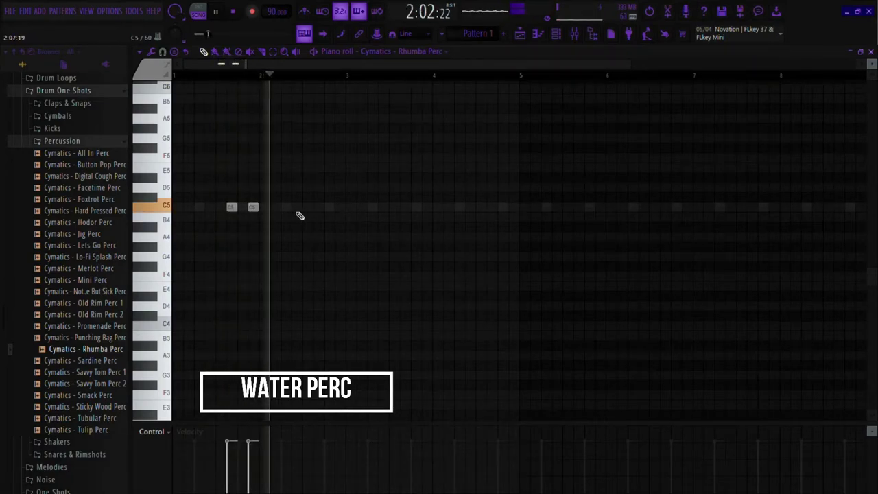
{"action": "left_click_drag", "start_coordinate": [294, 223], "coordinate": [407, 217]}
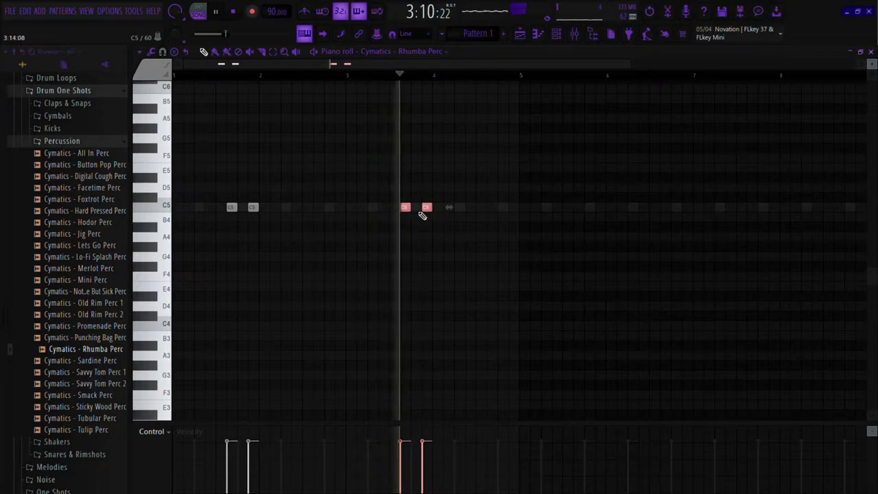
Select all four Rhumba Perc notes and duplicate them into bars 5 to 8.
{"action": "left_click_drag", "start_coordinate": [490, 239], "coordinate": [172, 192]}
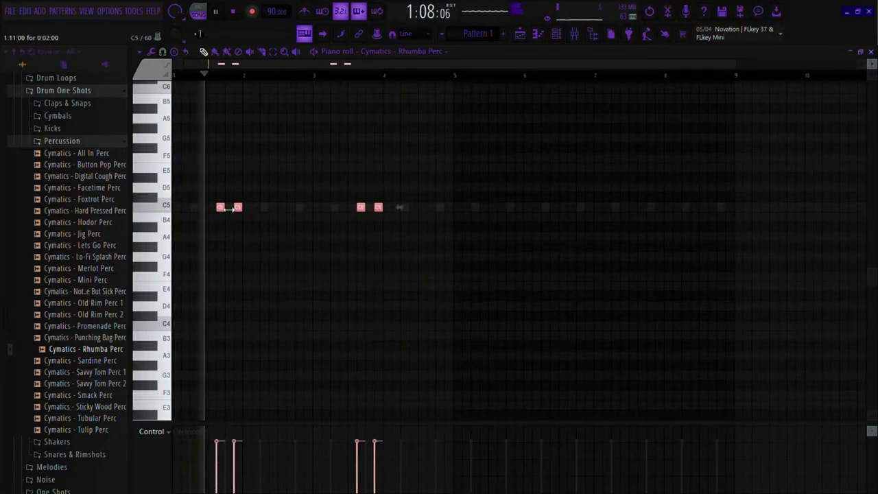
{"action": "left_click_drag", "start_coordinate": [226, 216], "coordinate": [506, 208]}
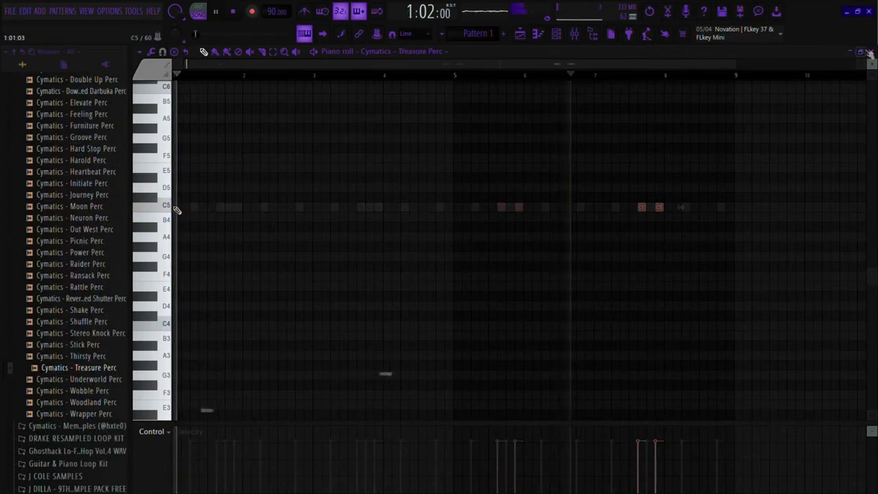
Place C5 Treasure Perc notes near the start and middle of bar 2 and in the second half of bars 3 and 4.
{"action": "left_click", "coordinate": [255, 208]}
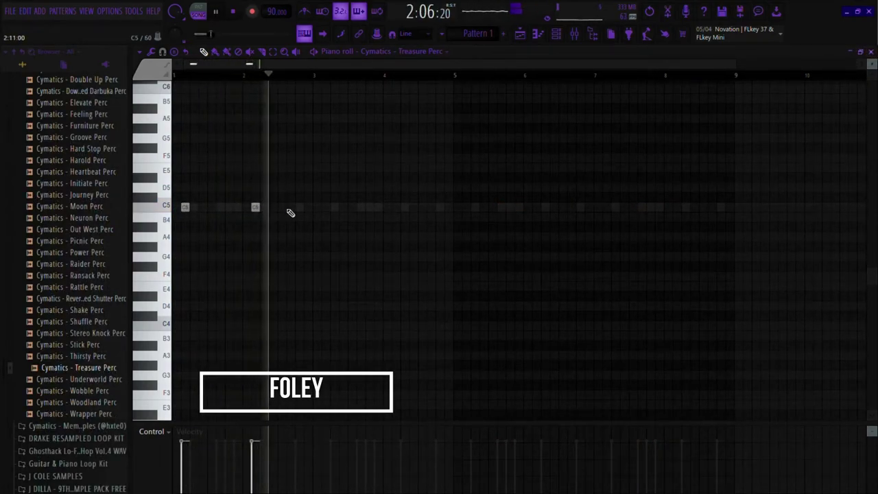
{"action": "left_click", "coordinate": [290, 209]}
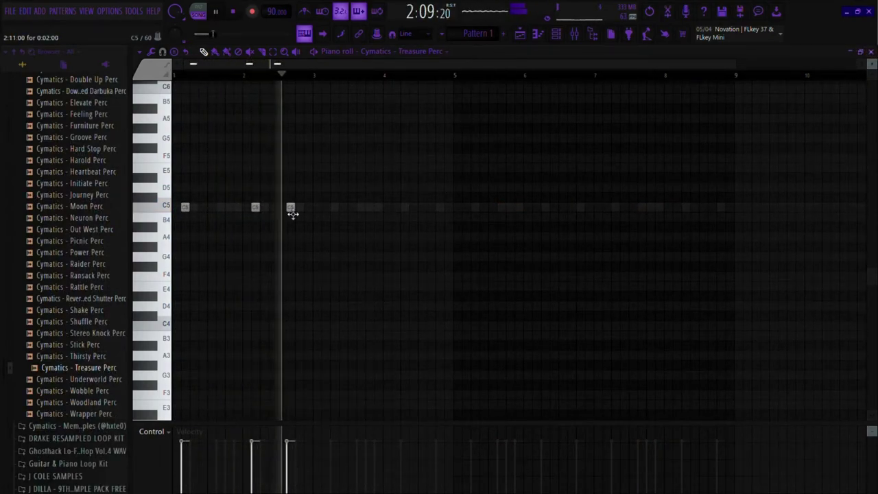
{"action": "left_click", "coordinate": [362, 209]}
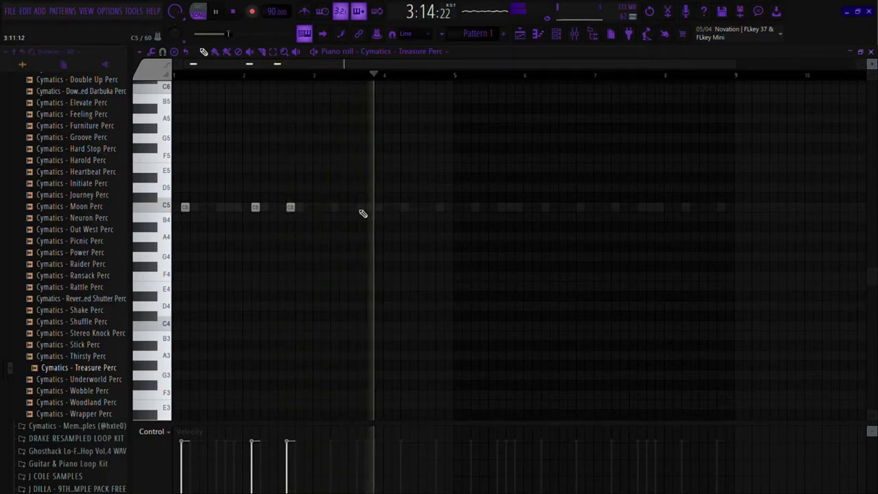
{"action": "key", "text": "space"}
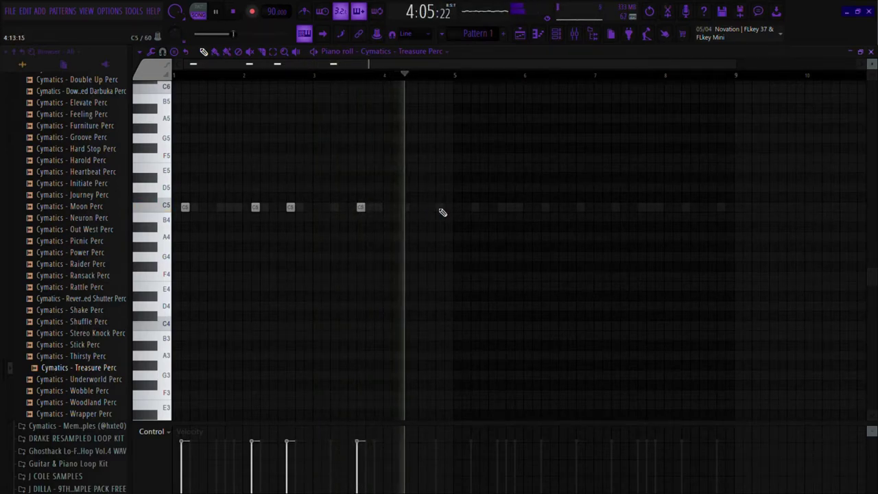
{"action": "left_click", "coordinate": [432, 208]}
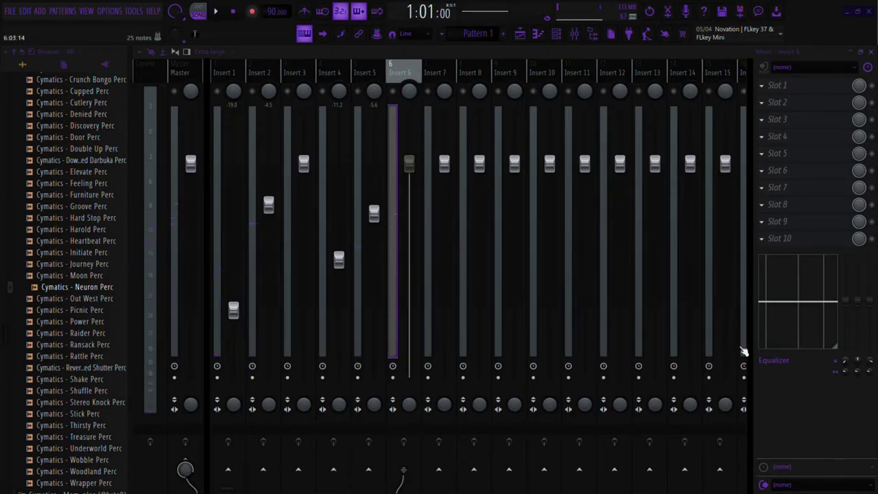
Quantize the recorded Neuron Perc notes in the piano roll, undoing and reapplying it to compare the timing.
{"action": "key", "text": "F7"}
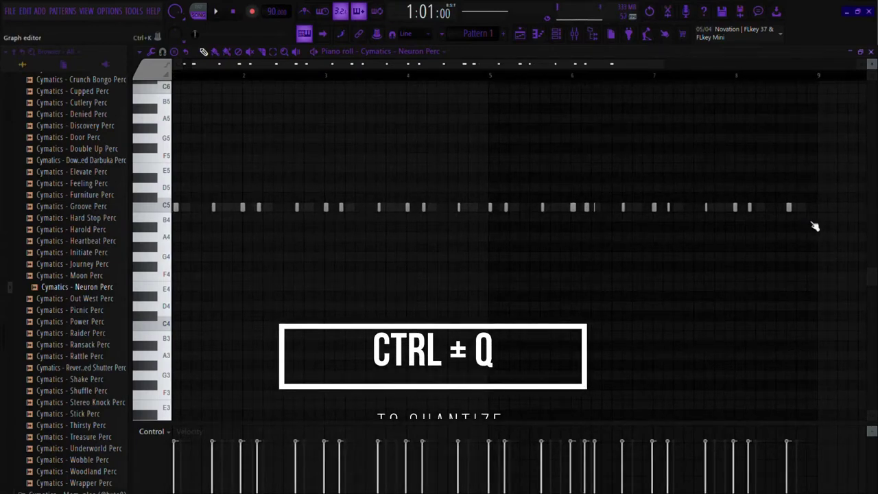
{"action": "key", "text": "ctrl+q"}
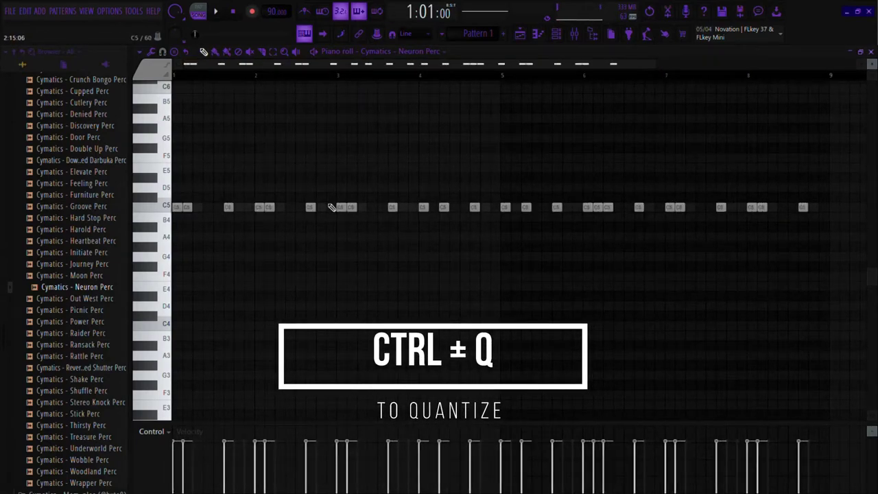
{"action": "scroll", "coordinate": [218, 238], "scroll_direction": "down", "scroll_amount": 1}
{"action": "key", "text": "ctrl+z"}
{"action": "scroll", "coordinate": [199, 239], "scroll_direction": "up", "scroll_amount": 4}
{"action": "key", "text": "ctrl+q"}
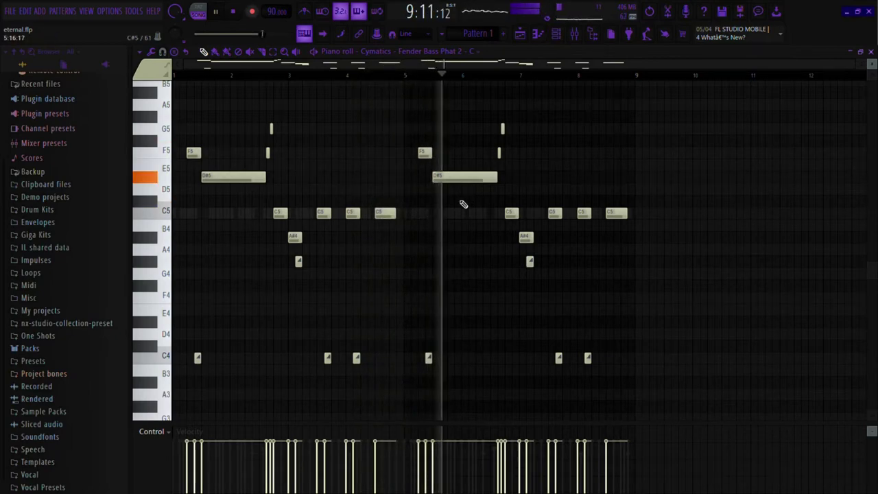
Extend the last C5 note of the Fender Bass Phat 2 line to the end of bar 8 and close the piano roll.
{"action": "left_click_drag", "start_coordinate": [623, 220], "coordinate": [643, 217]}
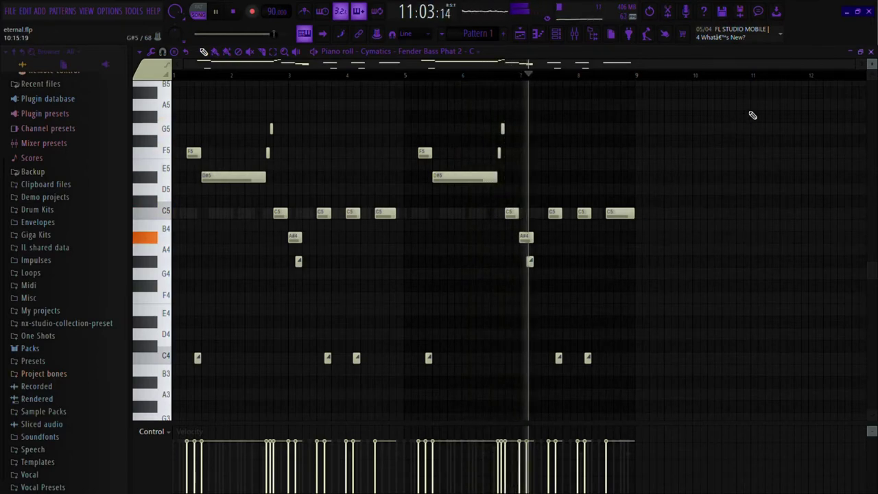
{"action": "left_click", "coordinate": [871, 52]}
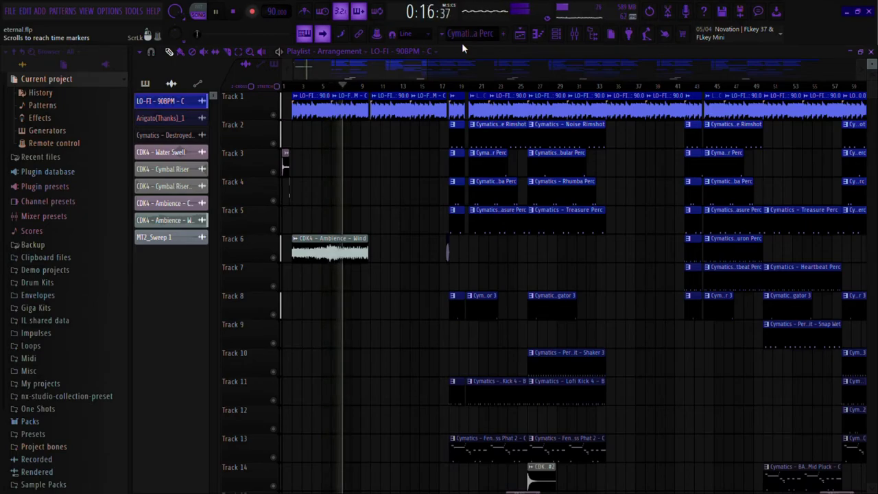
{"action": "left_click_drag", "start_coordinate": [423, 66], "coordinate": [389, 71]}
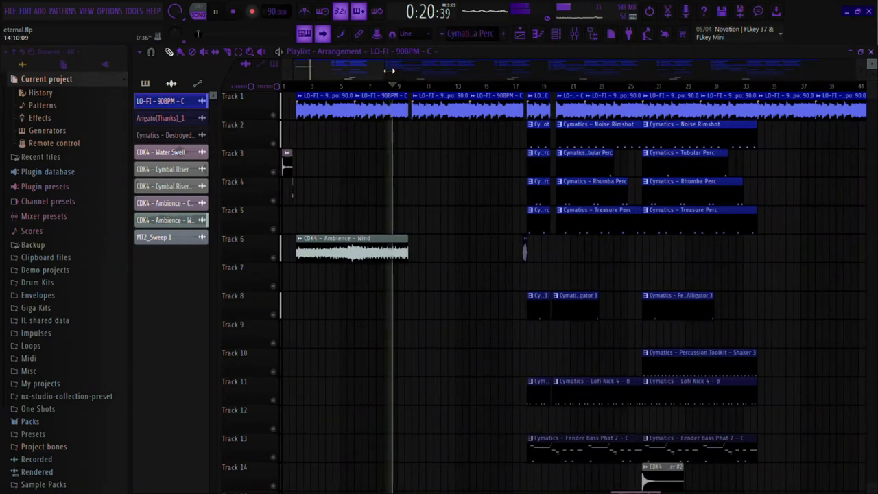